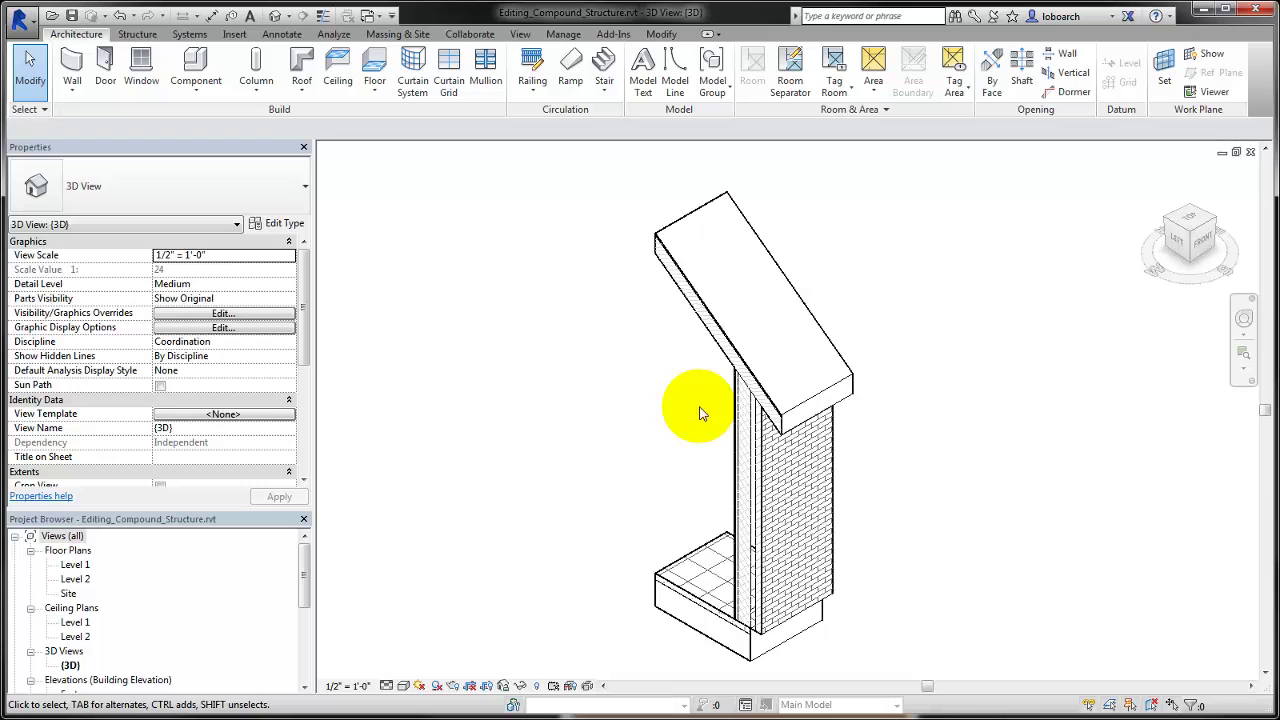
Step: Select the Exterior - Brick on CMU wall and open its type properties
click(738, 440)
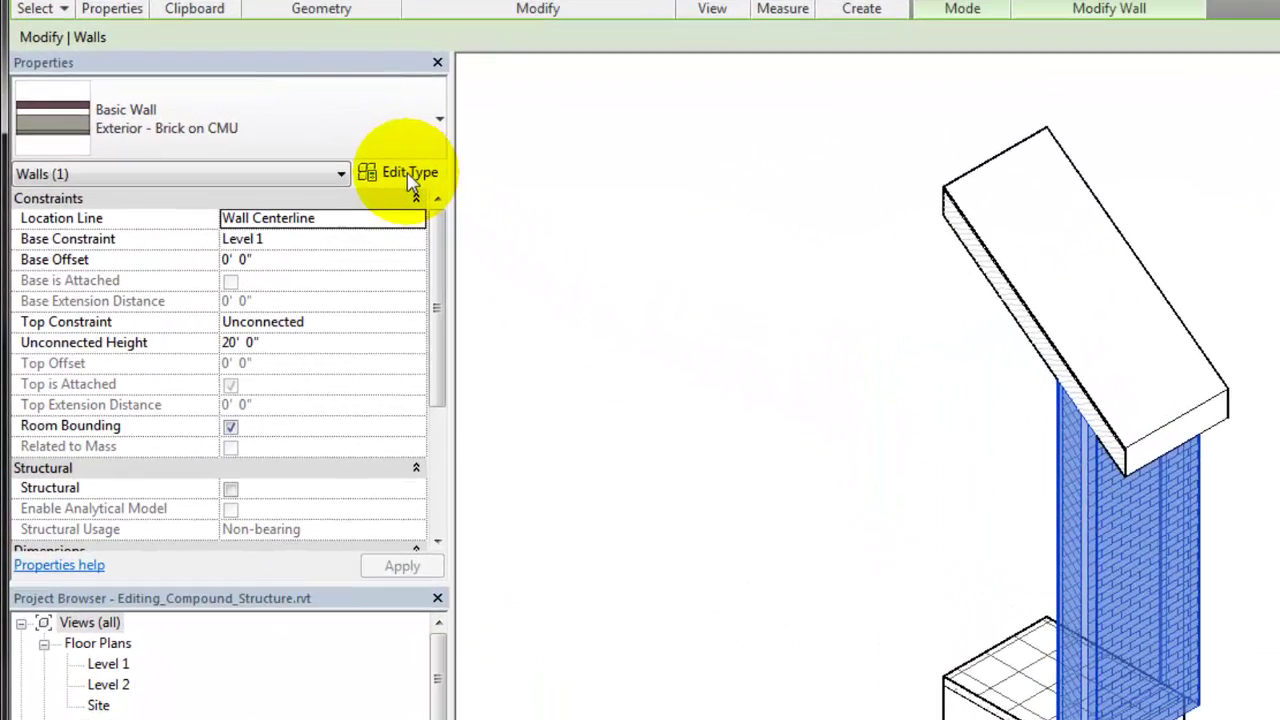
click(410, 174)
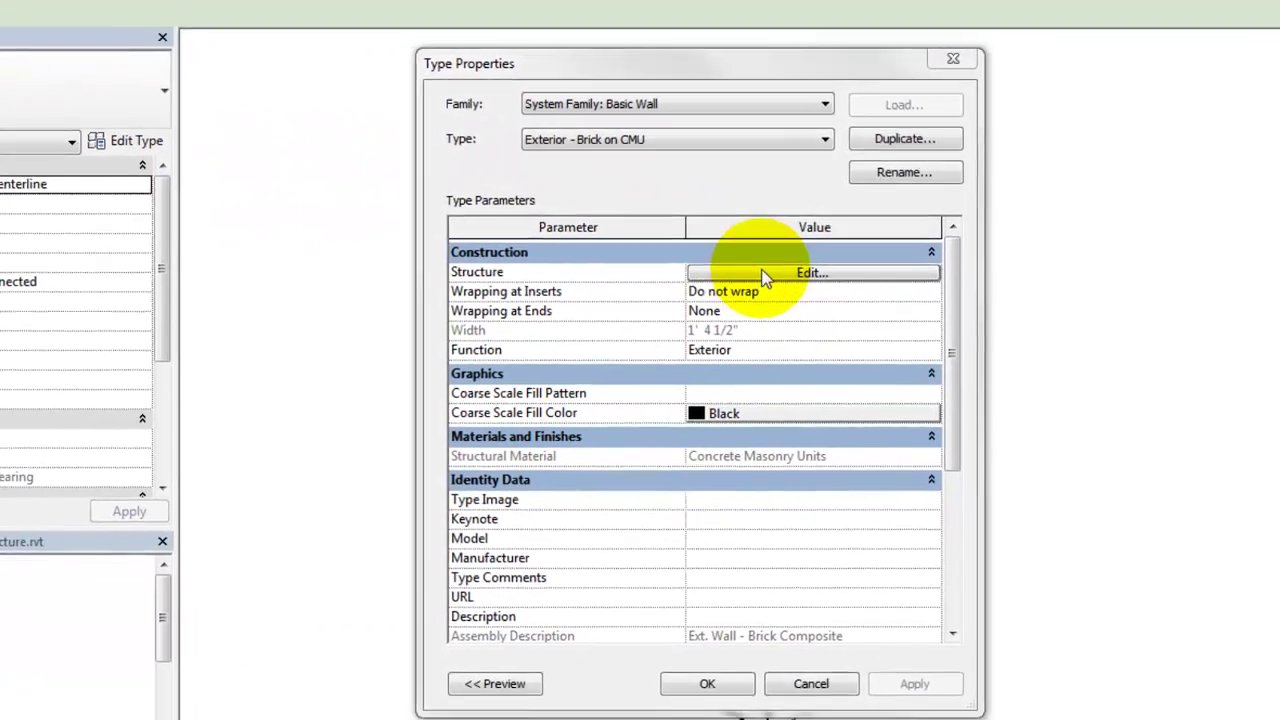
Step: Open the Structure assembly to list the wall's eight layers
click(698, 265)
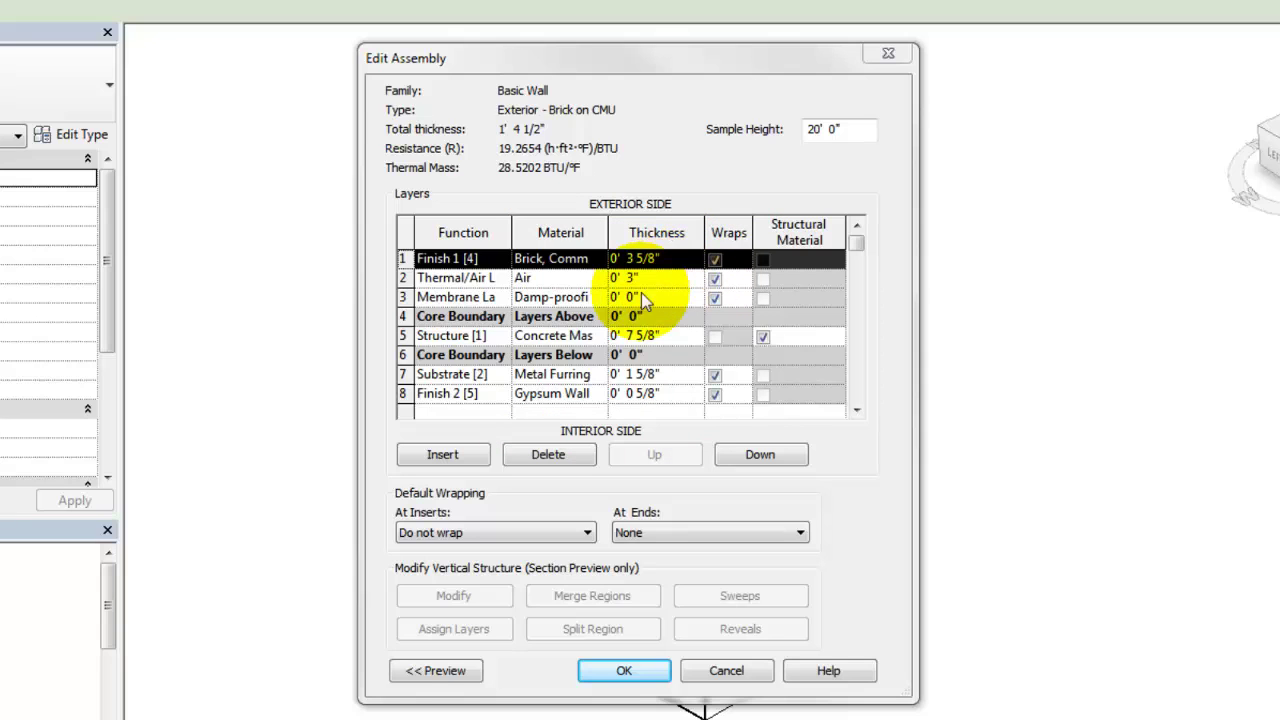
Step: Insert a new layer below the air space and give it the Rigid insulation material
click(437, 456)
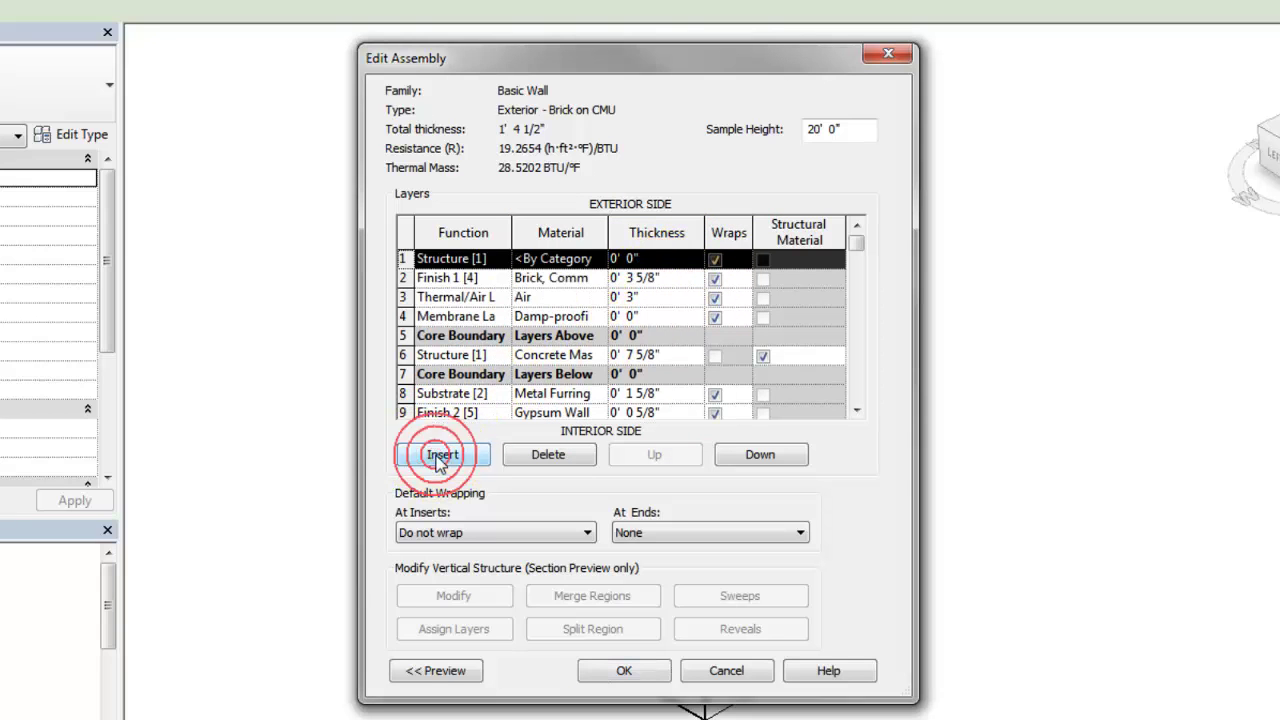
click(762, 456)
click(762, 456)
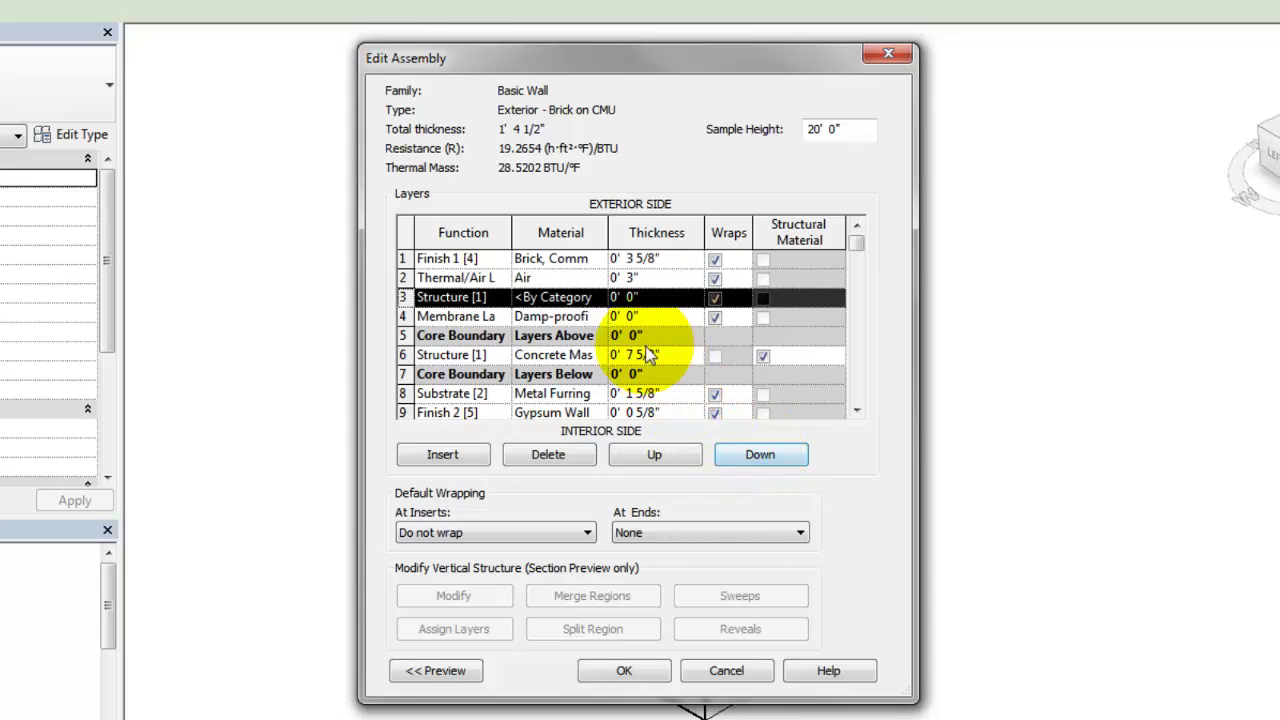
click(598, 298)
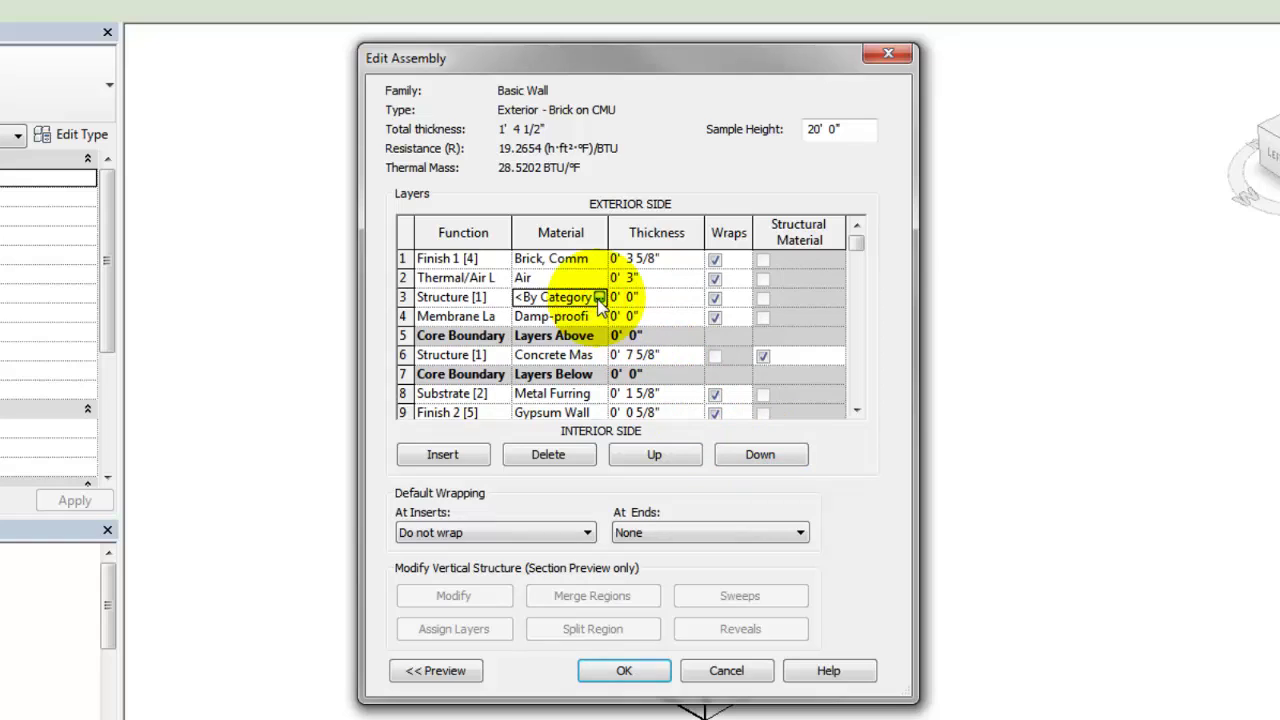
click(600, 298)
text(Rigid)
click(259, 241)
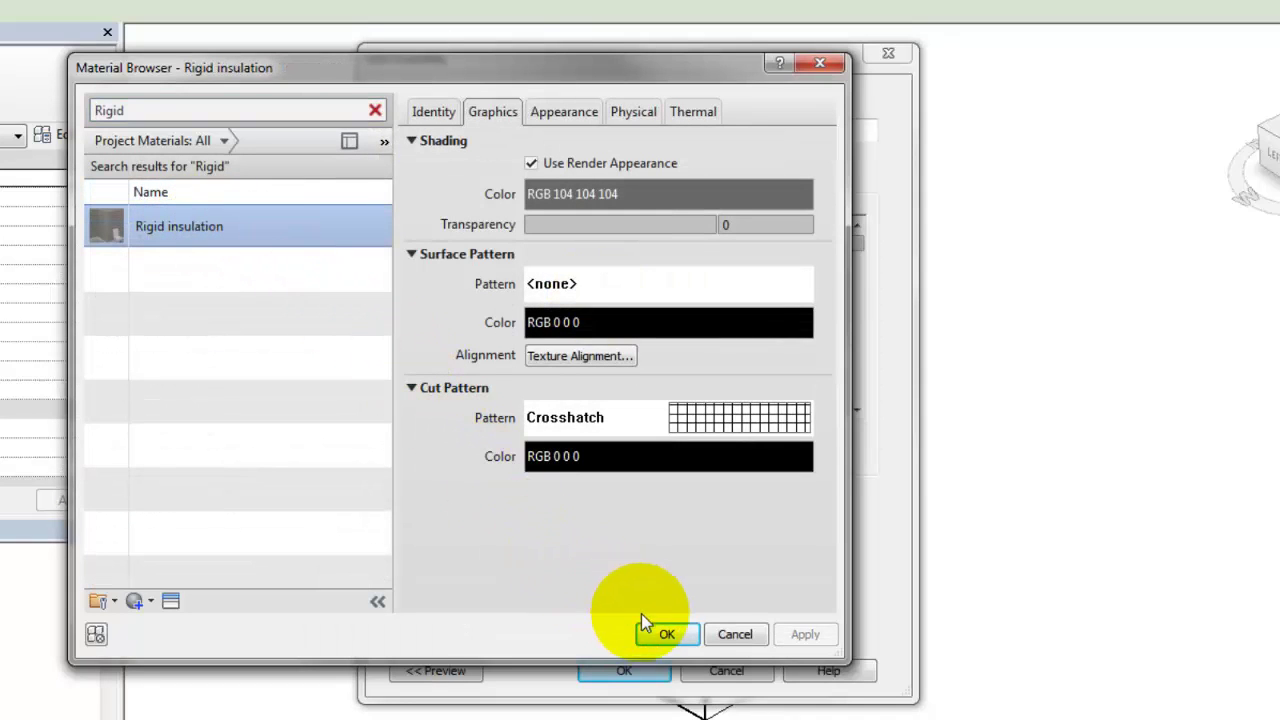
click(656, 634)
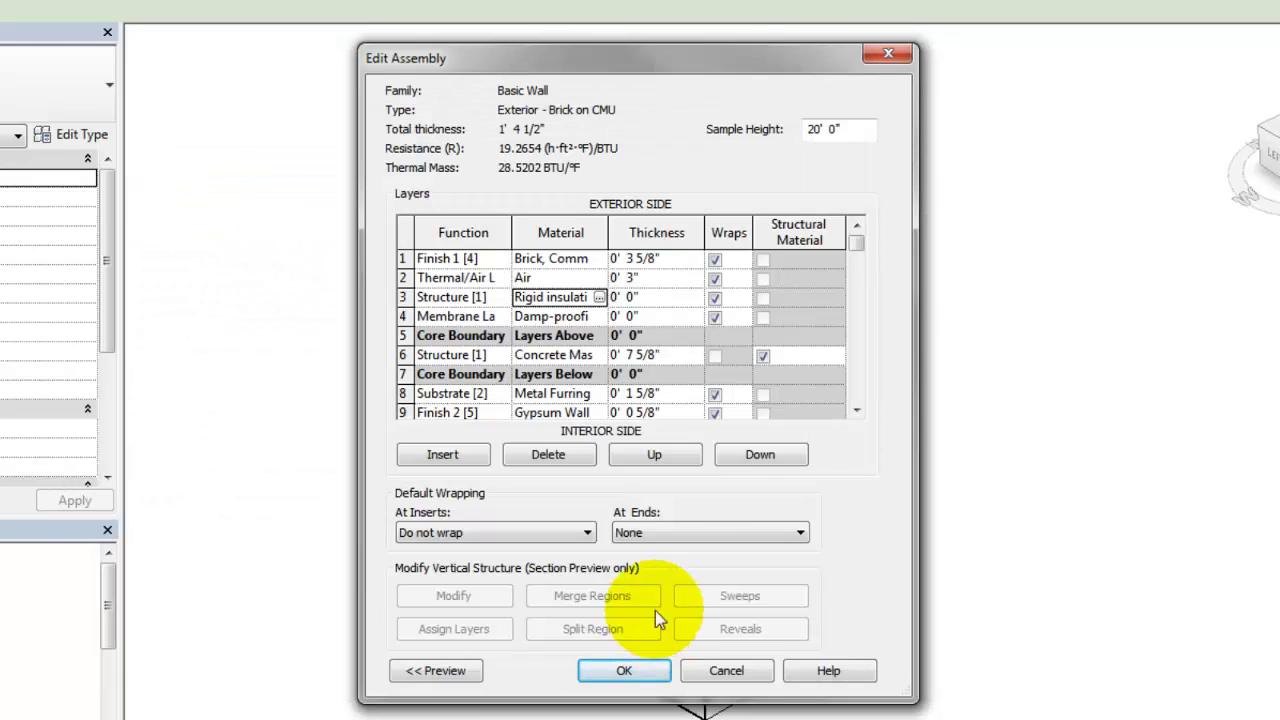
Step: Set the rigid insulation layer's thickness to 2"
click(648, 297)
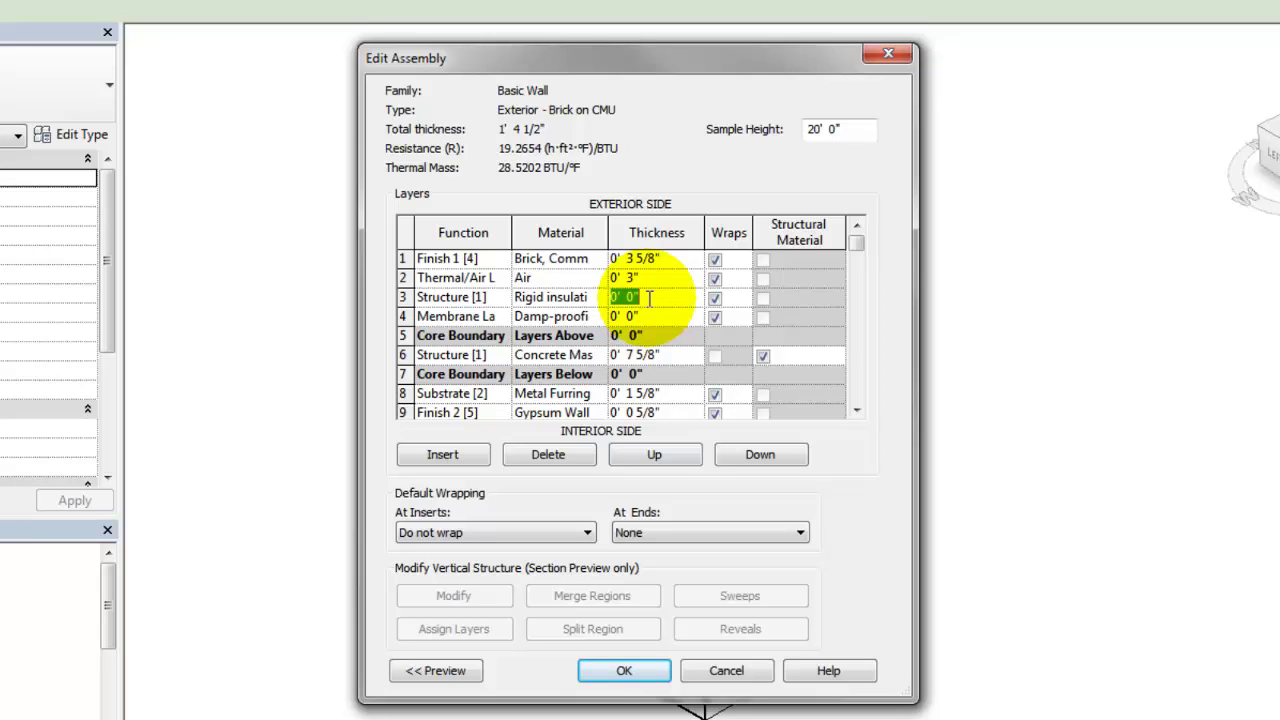
text(2")
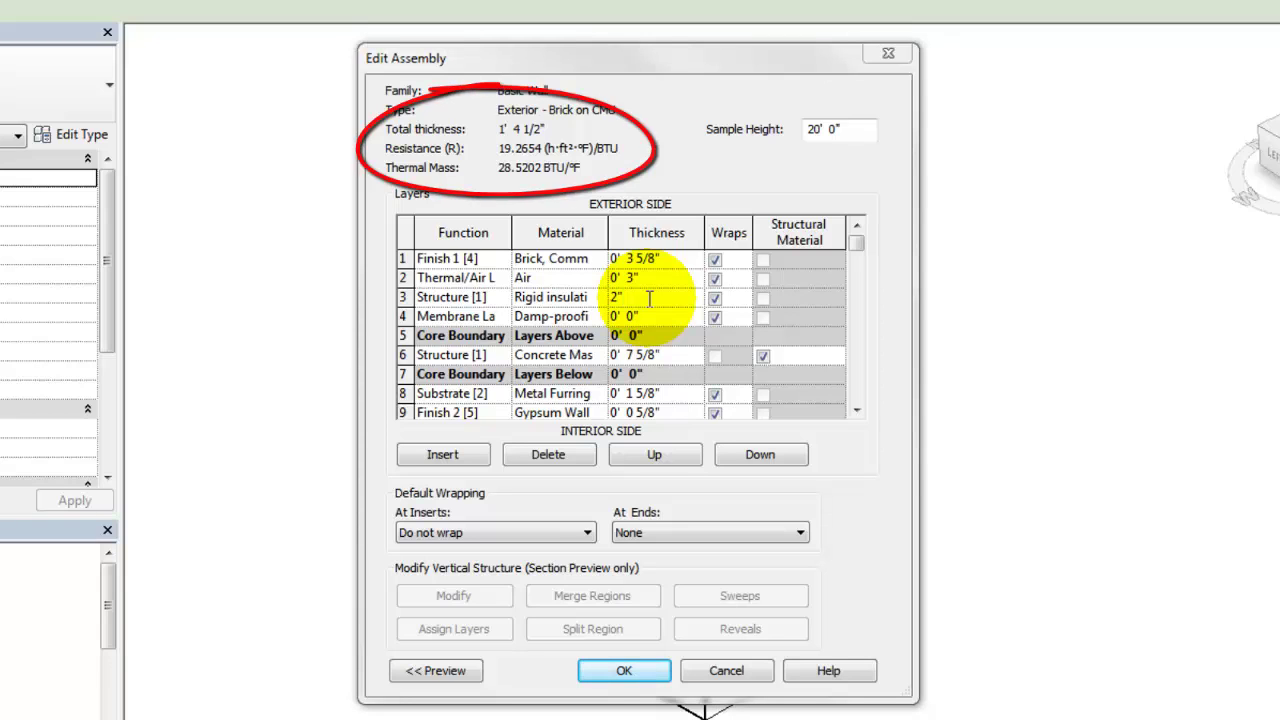
click(450, 297)
click(502, 298)
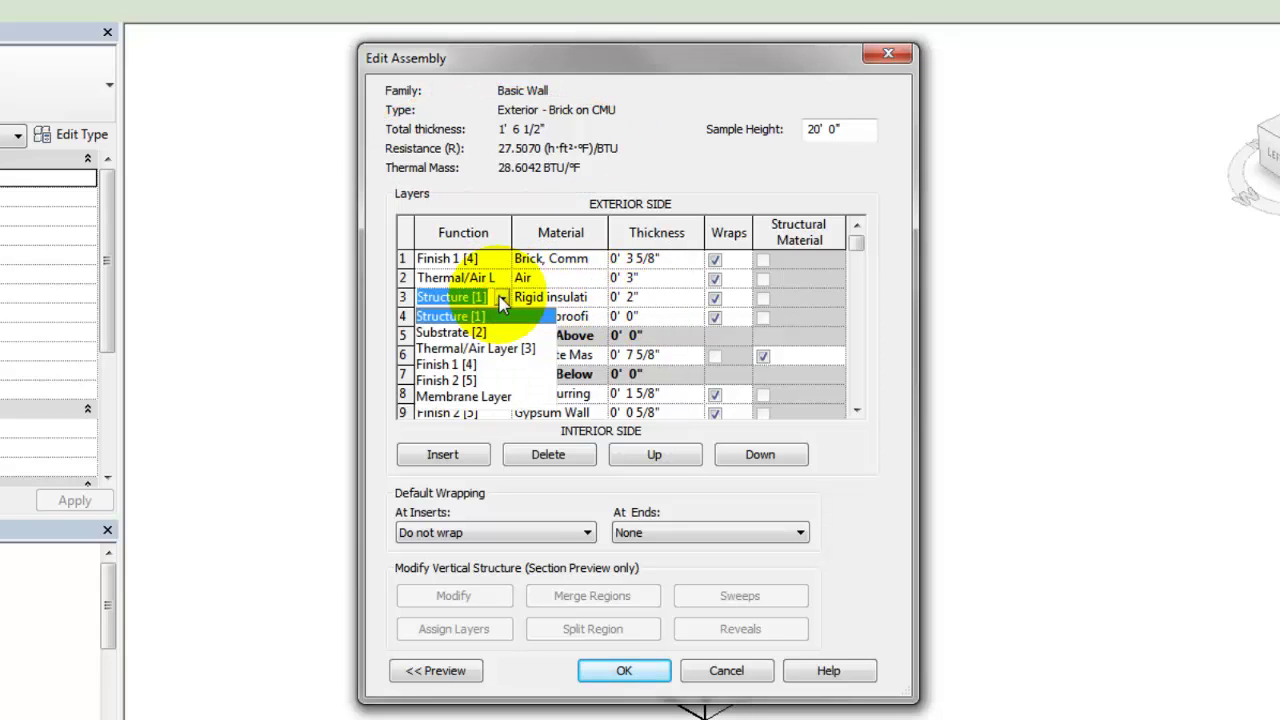
Step: Set the rigid insulation layer's function to Thermal/Air Layer [3]
click(497, 350)
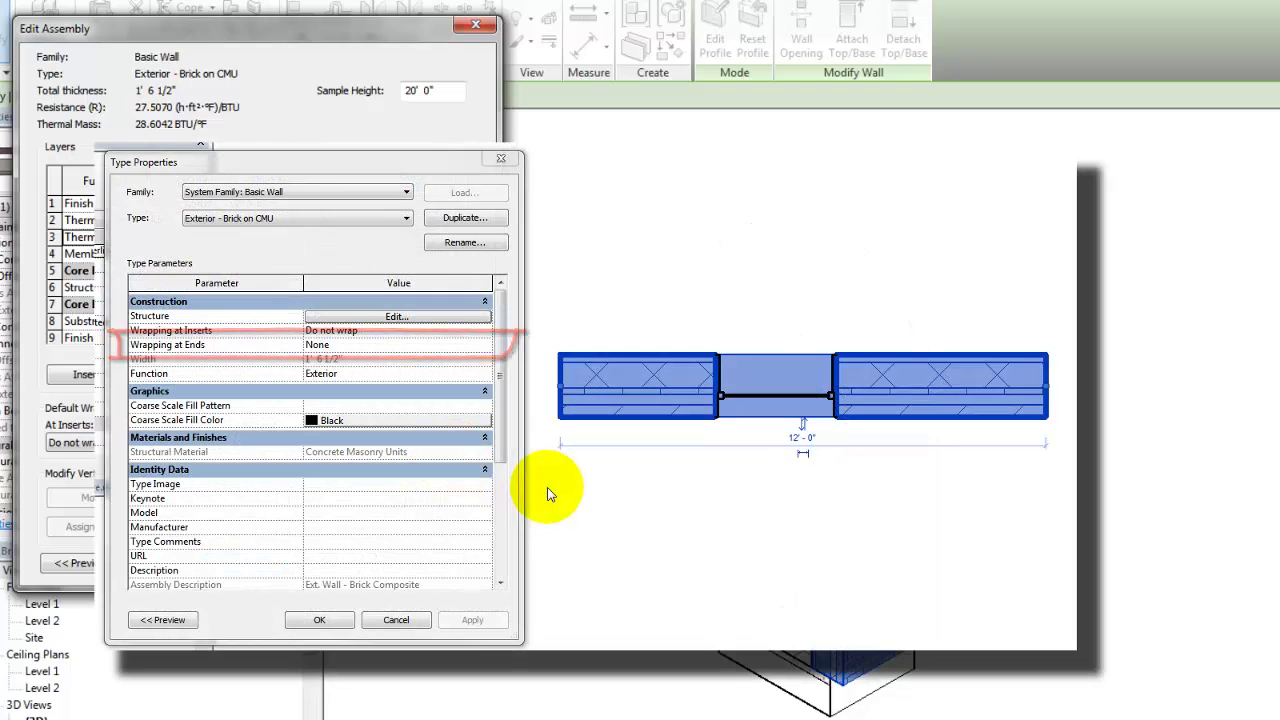
Step: Set both Wrapping at Ends and Wrapping at Inserts to Exterior, then apply with OK
click(483, 346)
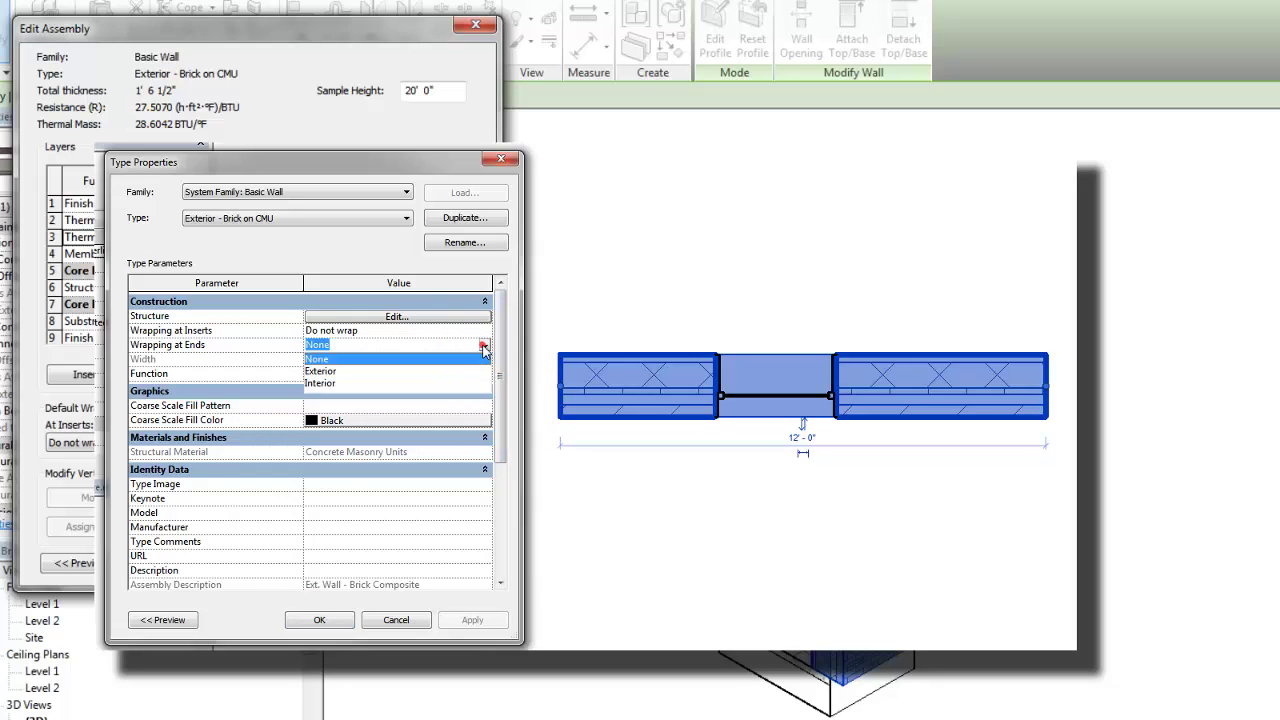
click(483, 348)
click(323, 372)
click(484, 331)
click(484, 332)
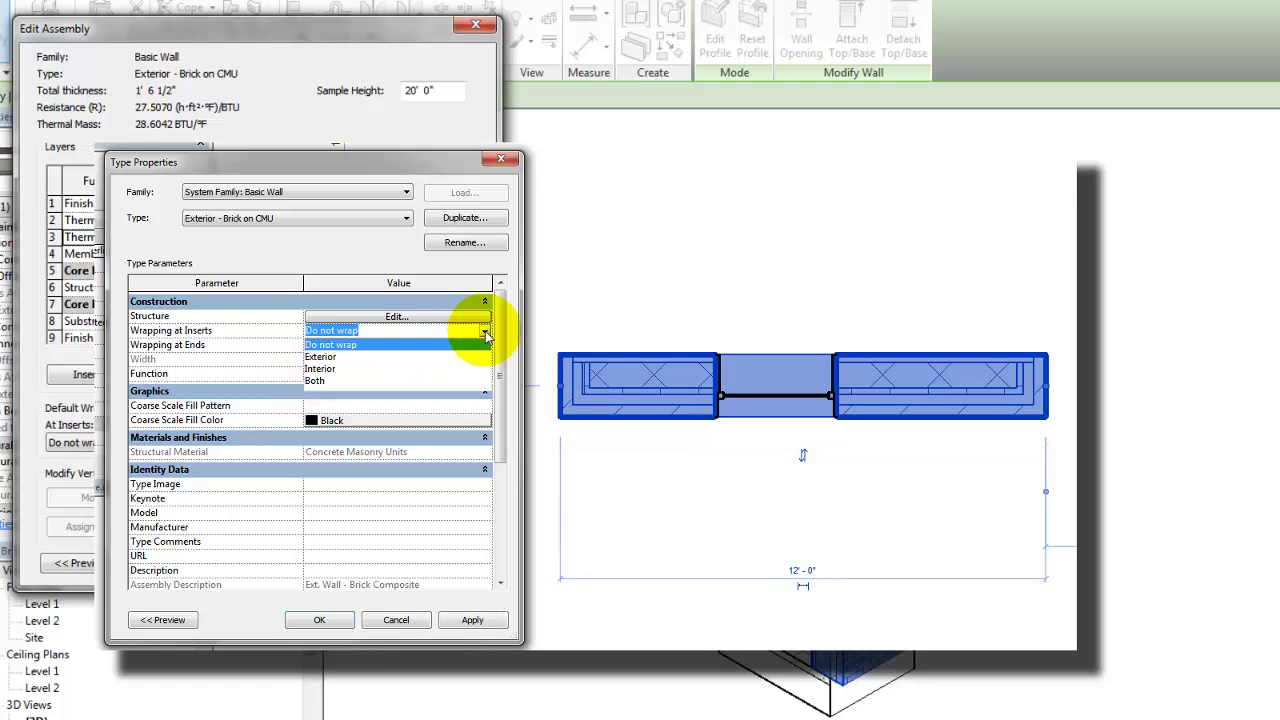
click(321, 358)
click(319, 619)
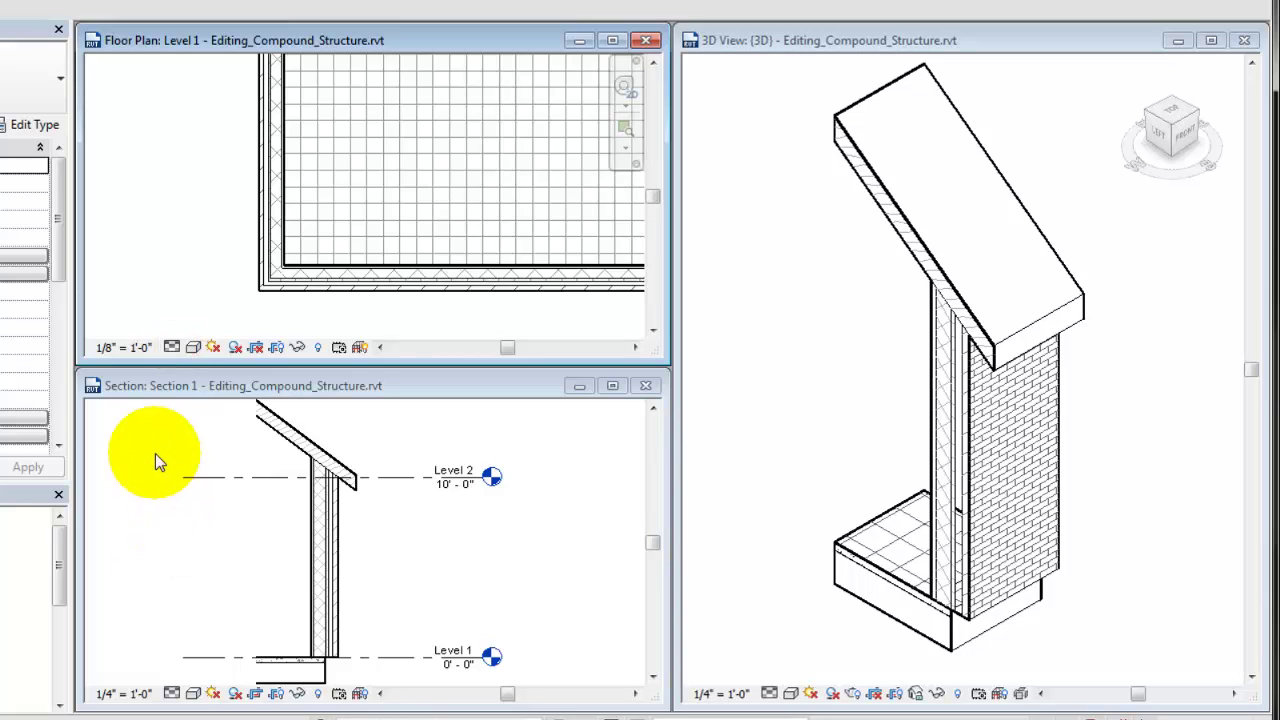
Step: Switch the Level 1 floor plan's detail level to Coarse
click(171, 348)
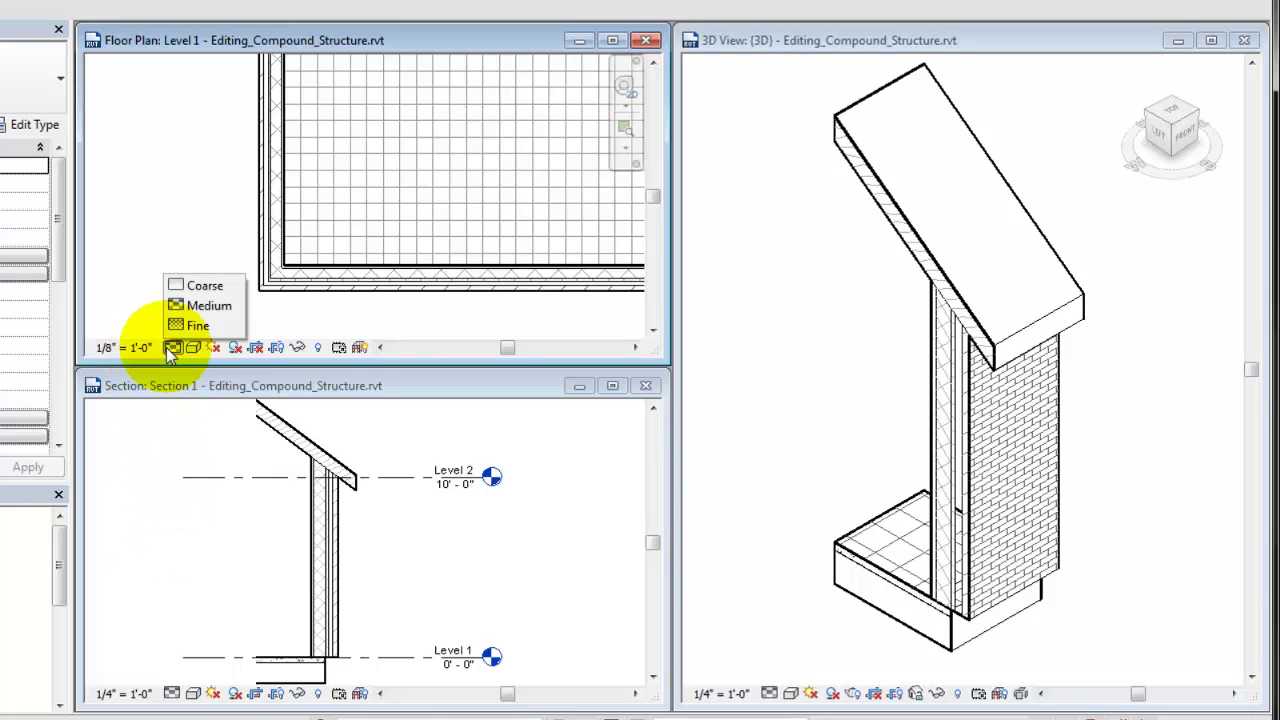
click(197, 287)
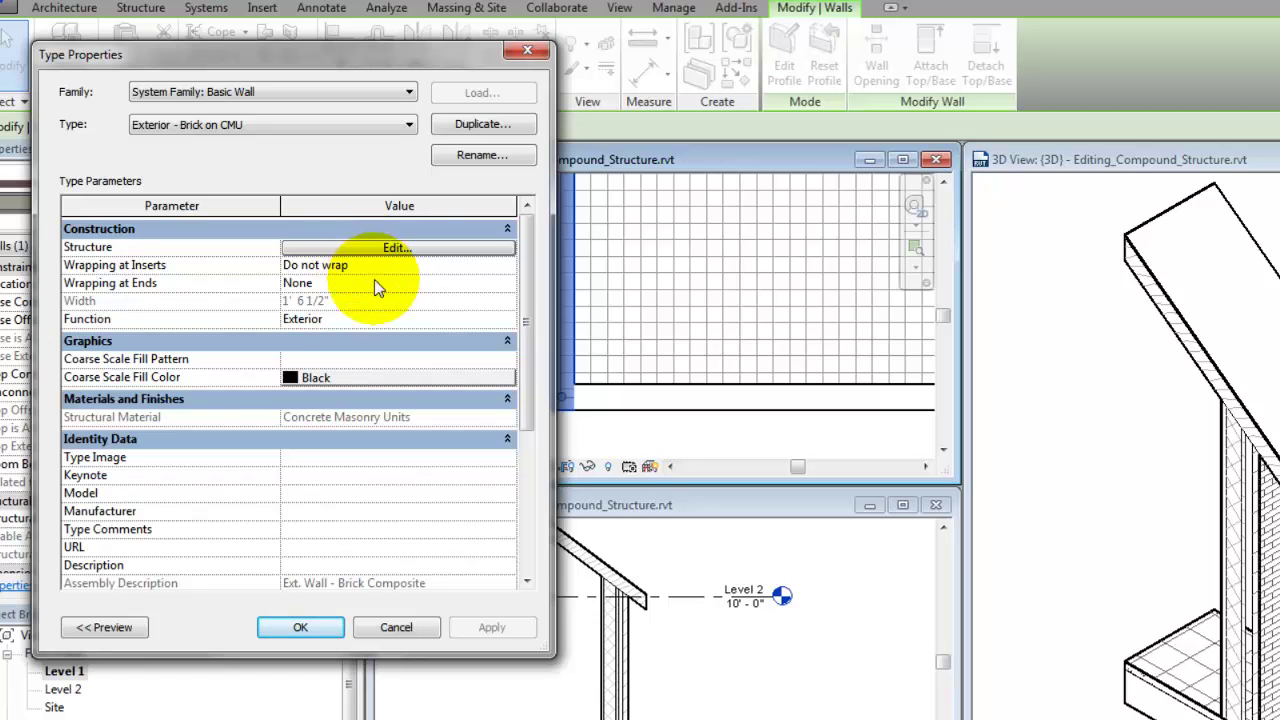
Step: Give the wall type a Solid fill coarse pattern in gray RGB 128-128-128, then deselect
click(408, 358)
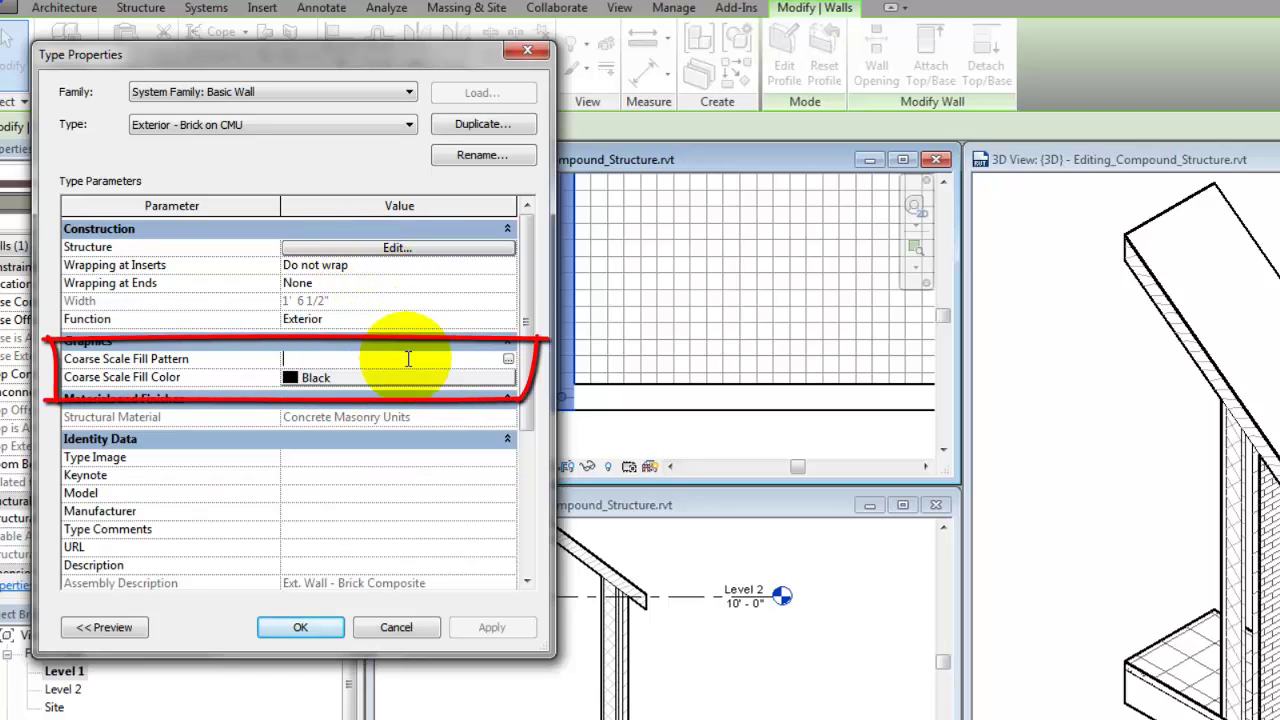
click(508, 358)
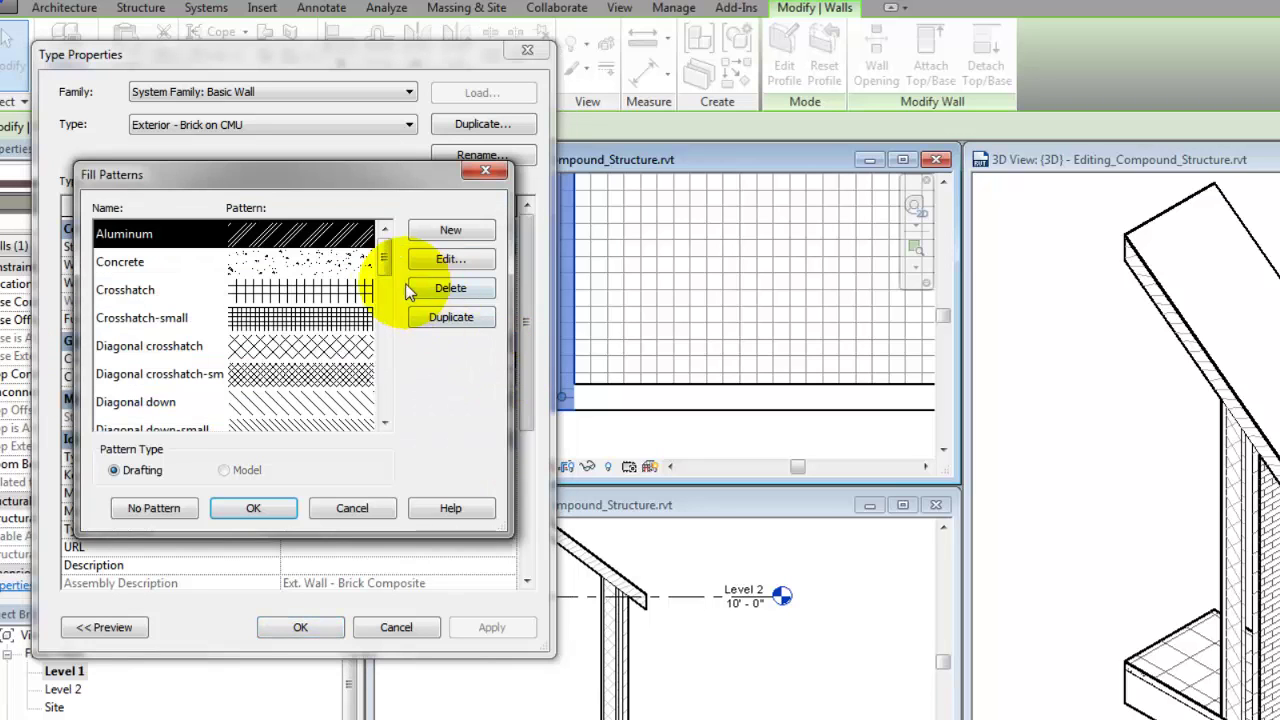
scroll(390, 252, down, 1)
click(352, 508)
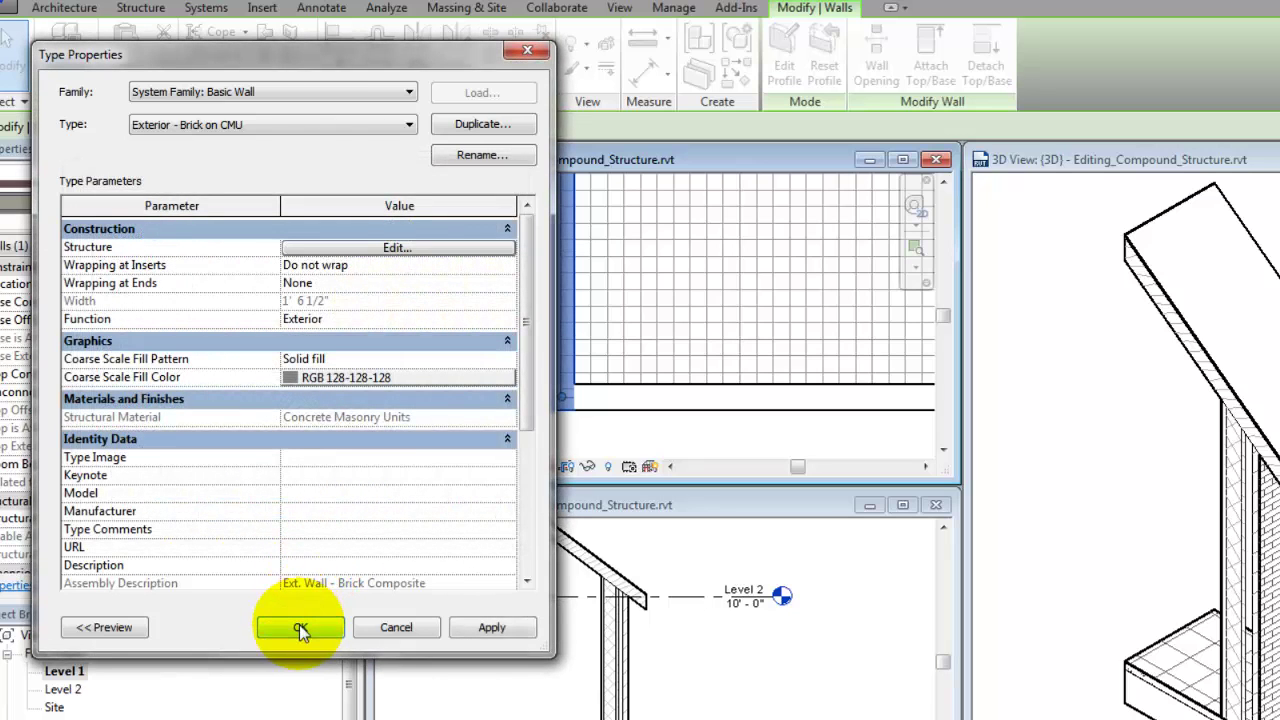
click(306, 625)
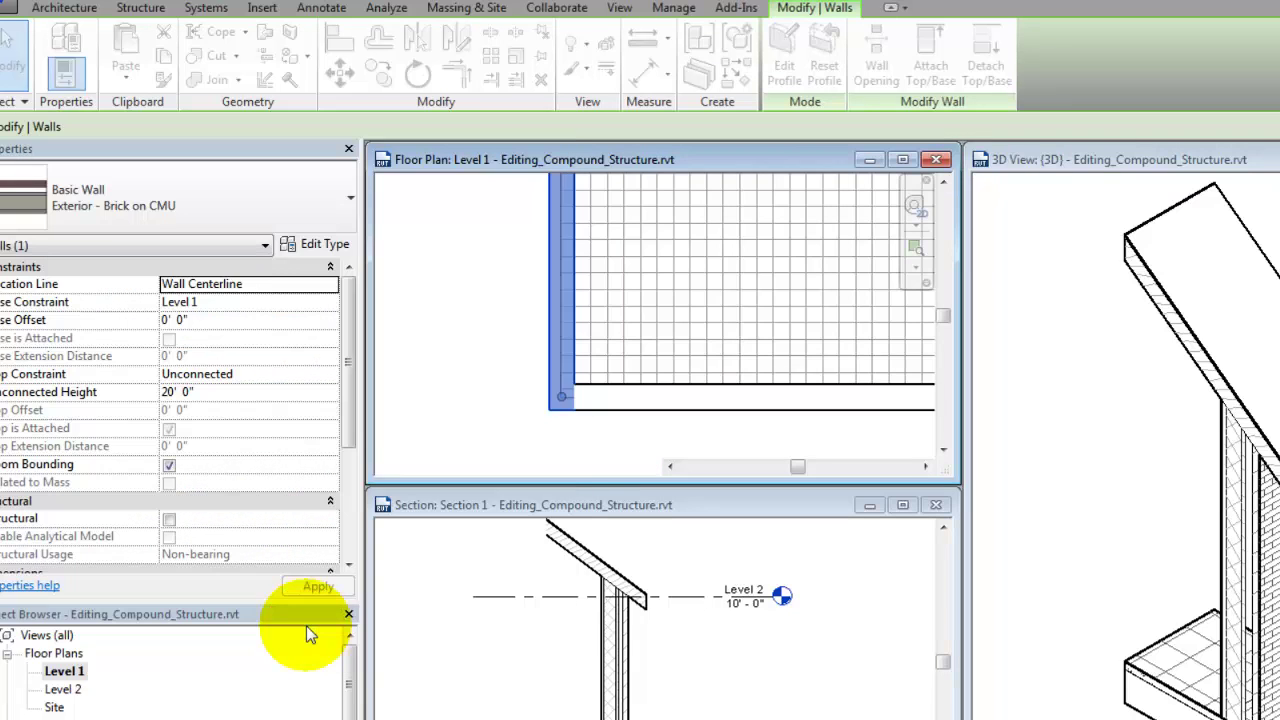
click(300, 648)
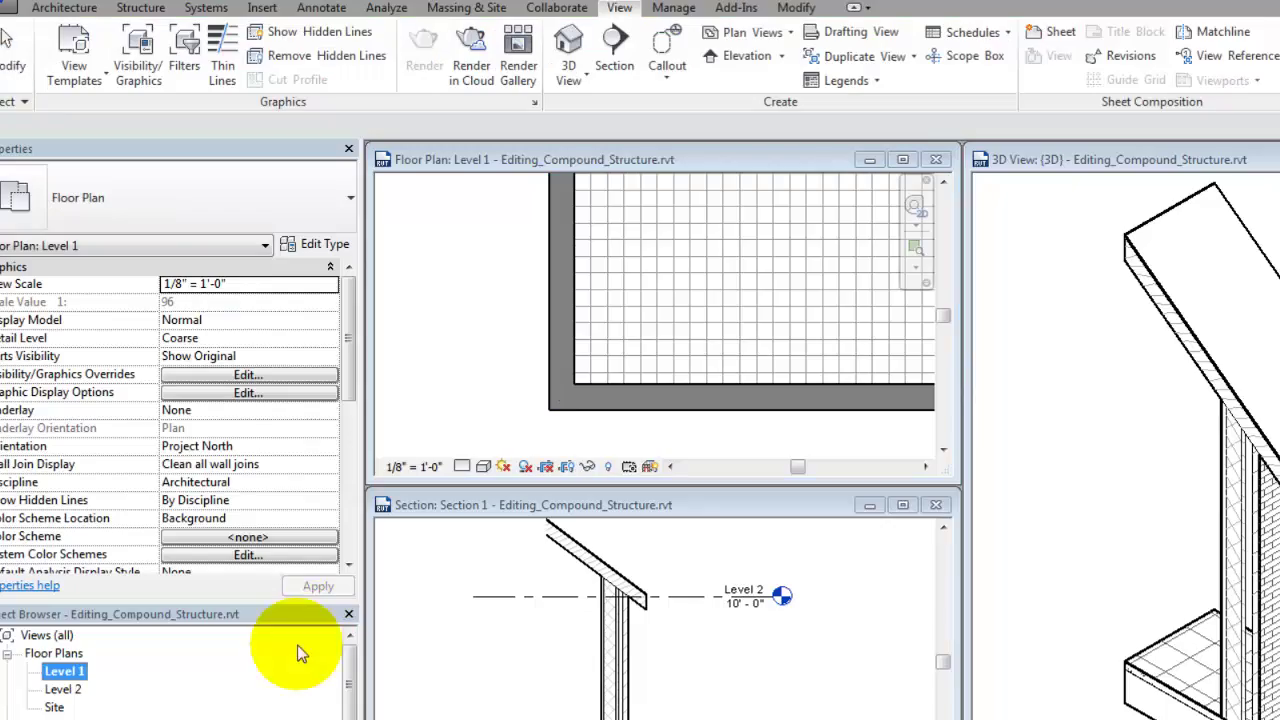